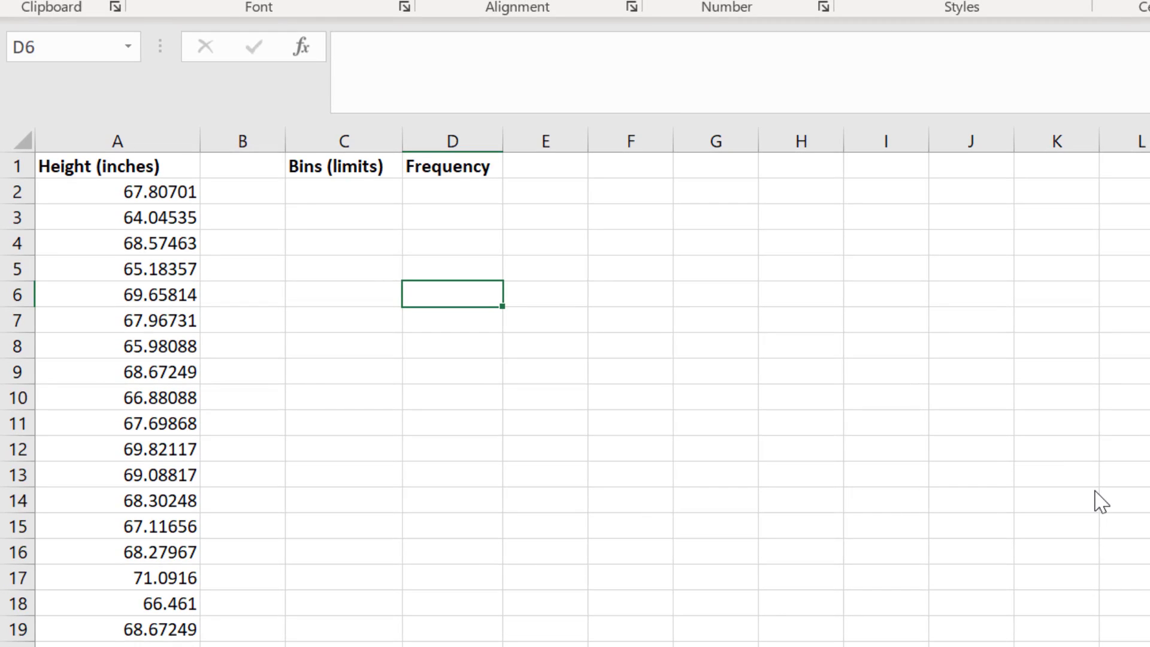
# Enter the first bin limit 64 in C2 and the formula =C2+0.5 in C3.
pyautogui.click(366, 198)
pyautogui.write('64')
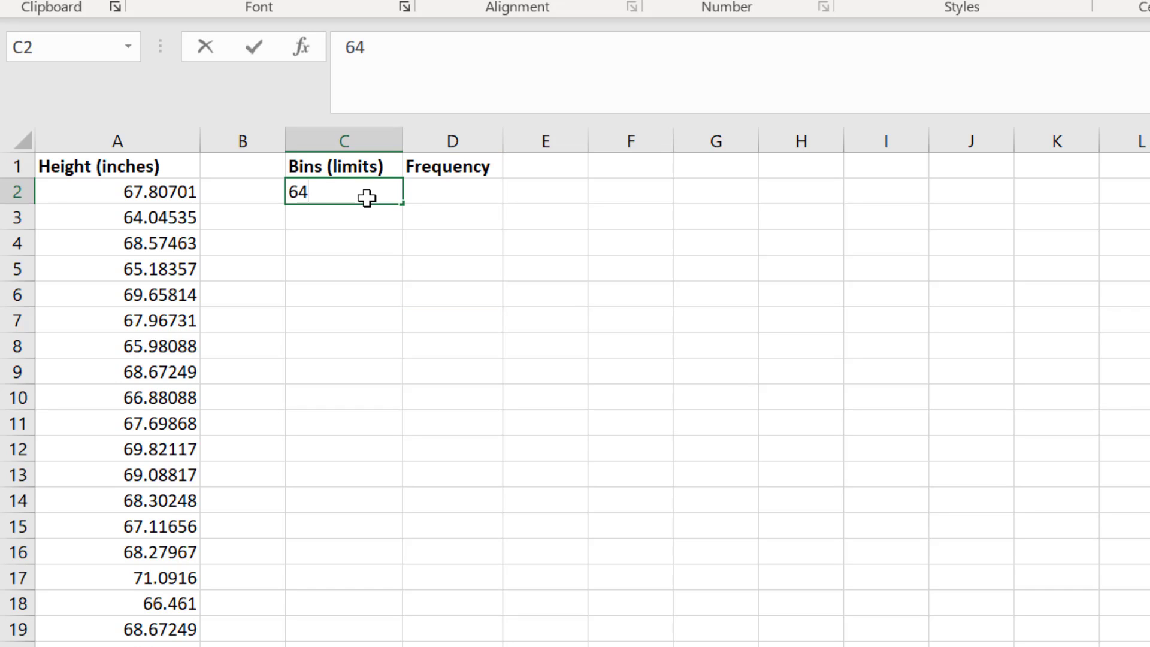
pyautogui.press('Return')
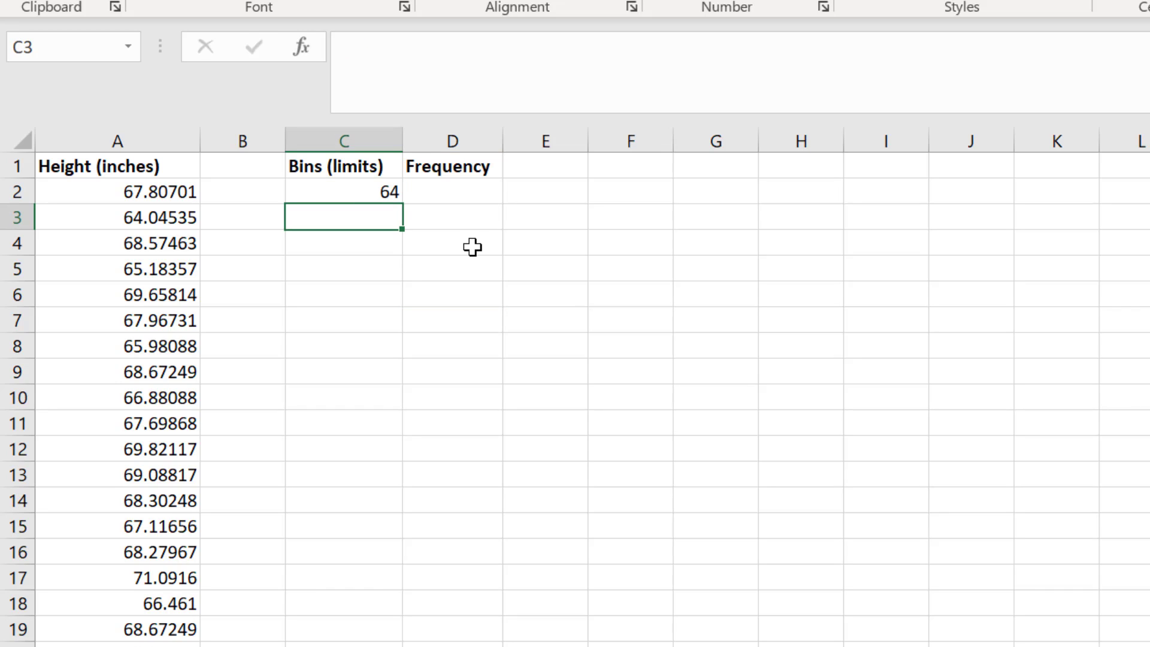
pyautogui.write('=')
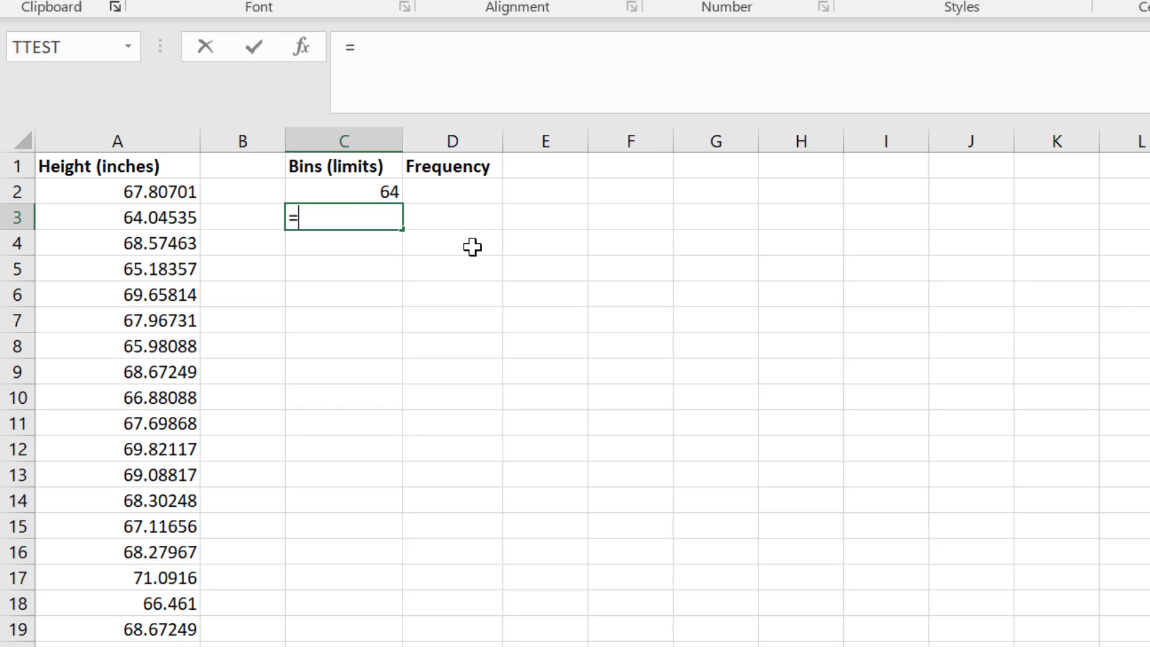
pyautogui.click(377, 192)
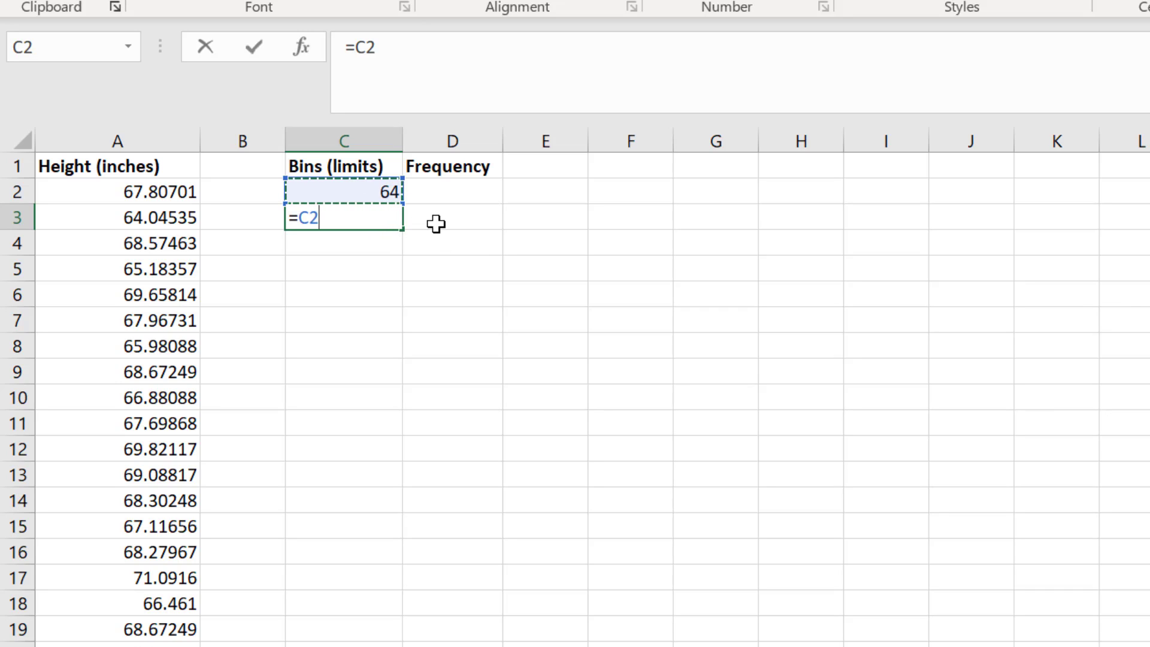
pyautogui.write('+0.5')
pyautogui.press('Return')
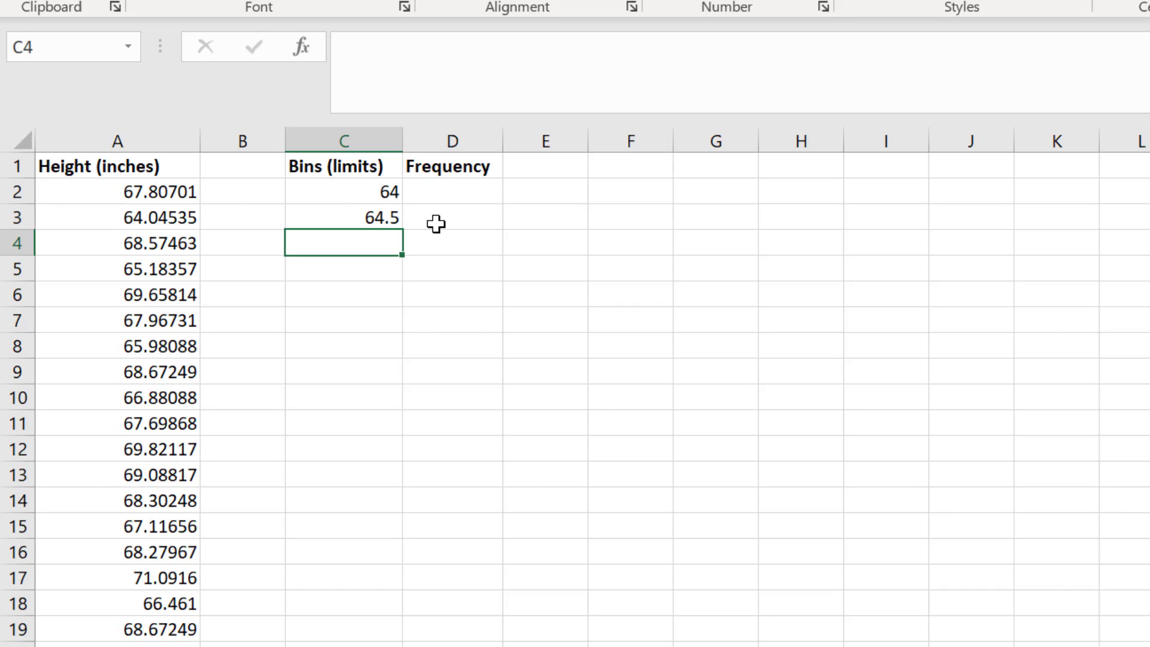
# Fill the +0.5 bin formula down from C3 to C18.
pyautogui.click(390, 219)
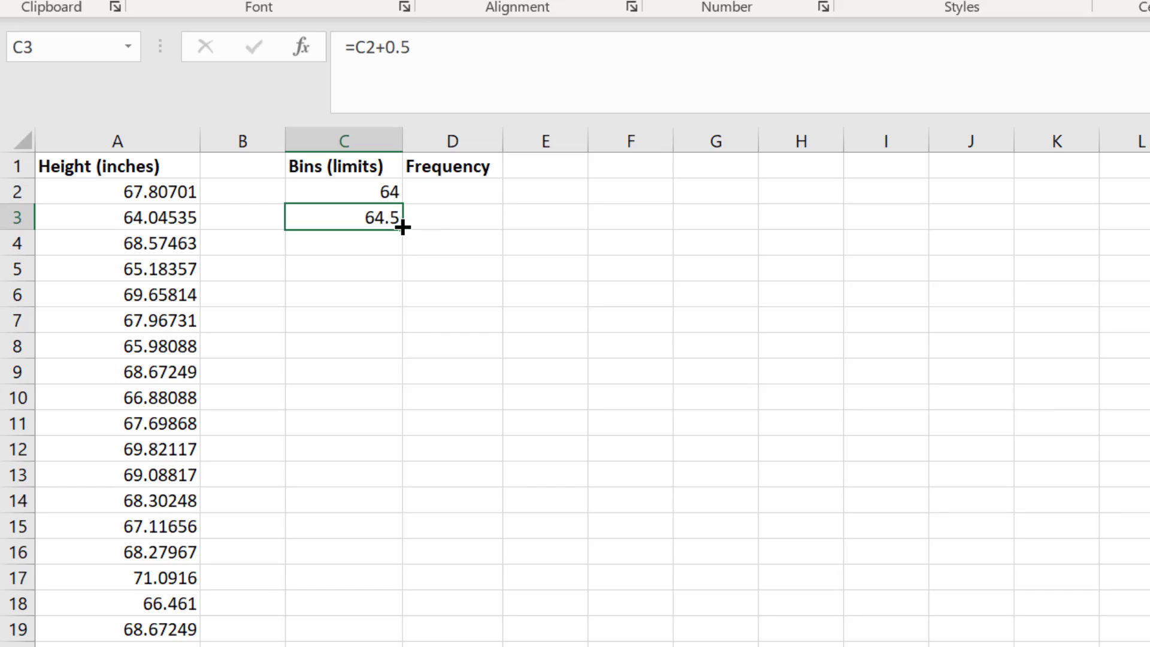
pyautogui.moveTo(402, 228); pyautogui.dragTo(400, 611)
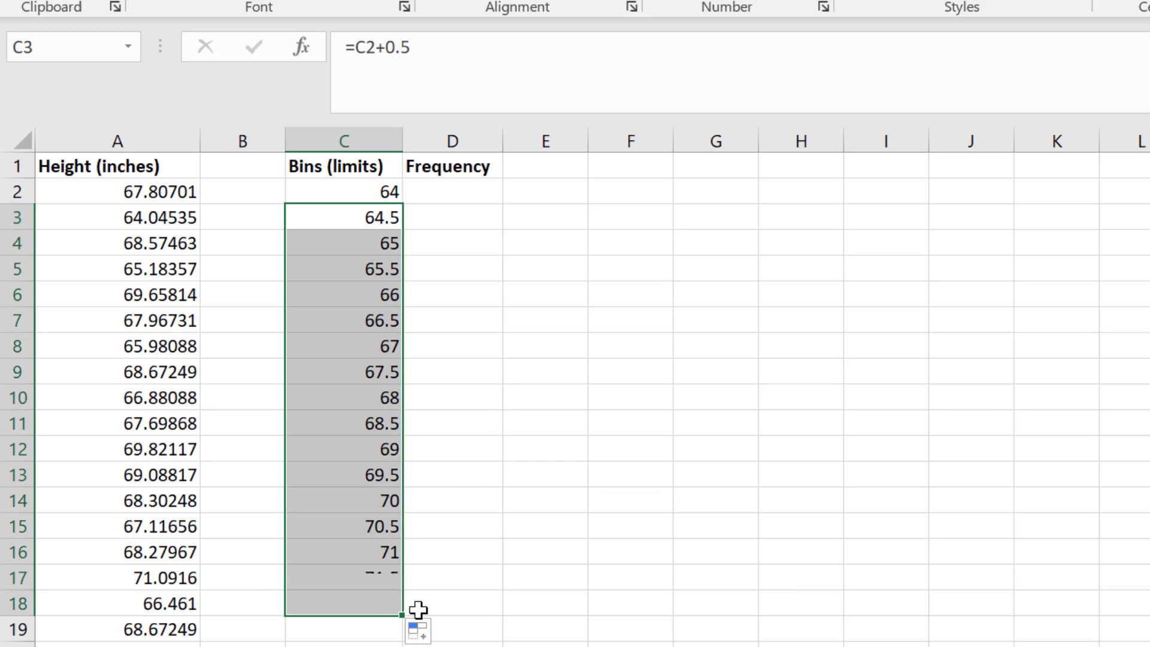
pyautogui.click(459, 593)
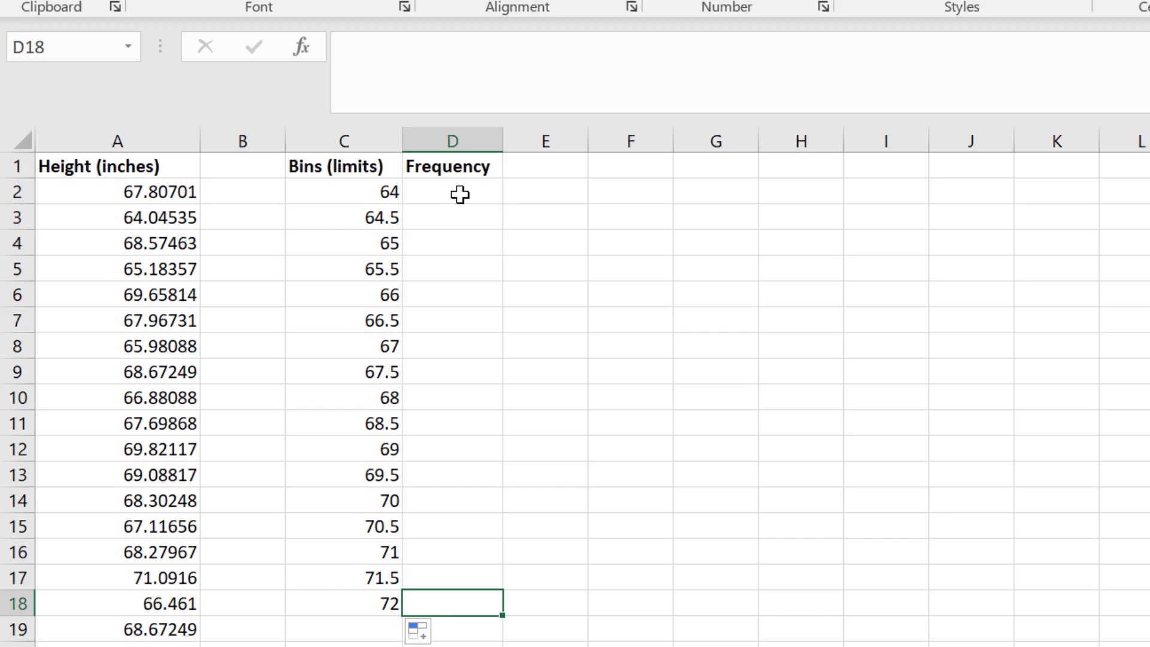
# Enter =FREQUENCY(A2:A51,C2:C18) as an array formula across D2:D18.
pyautogui.moveTo(461, 190); pyautogui.dragTo(487, 605)
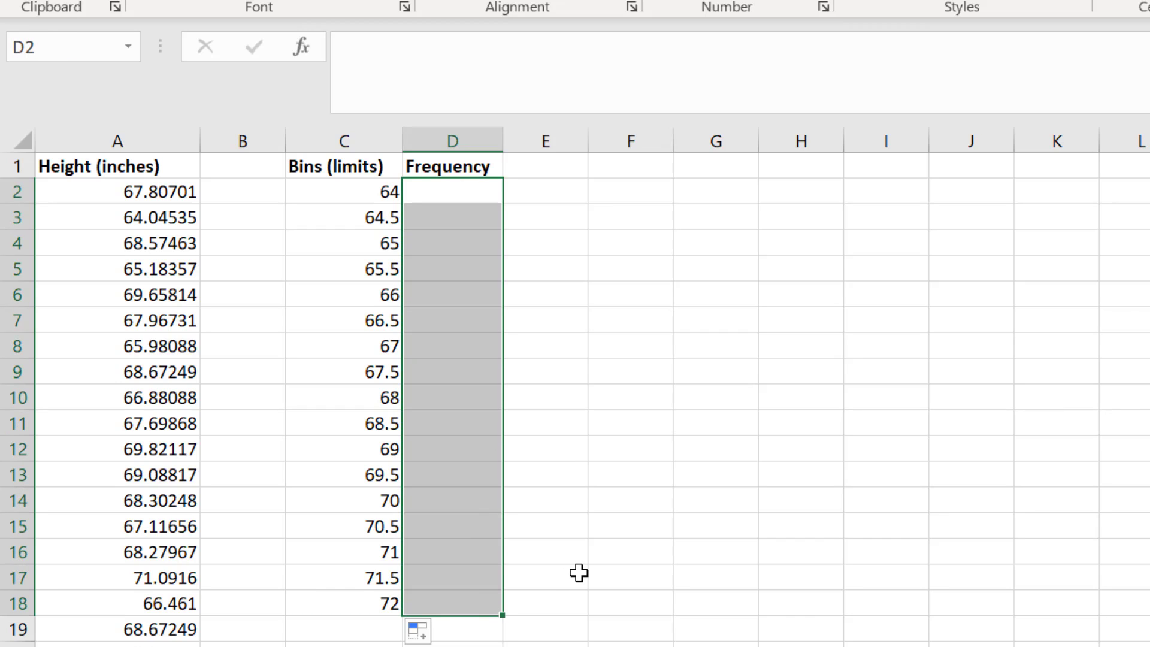
pyautogui.write('=f')
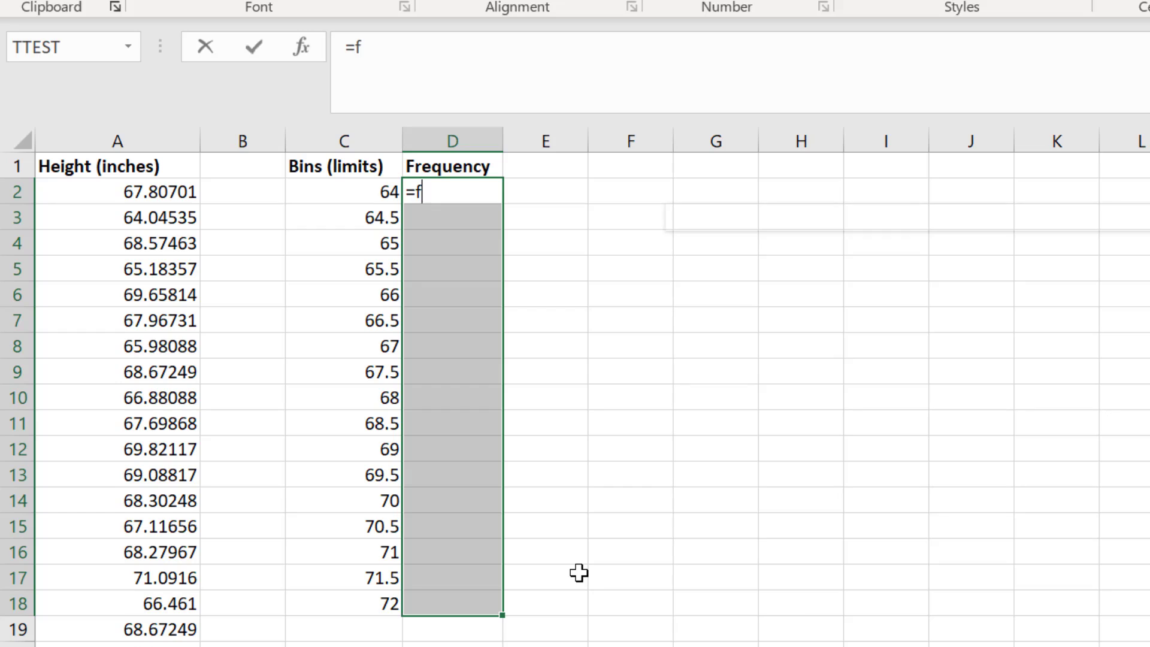
pyautogui.write('requency(')
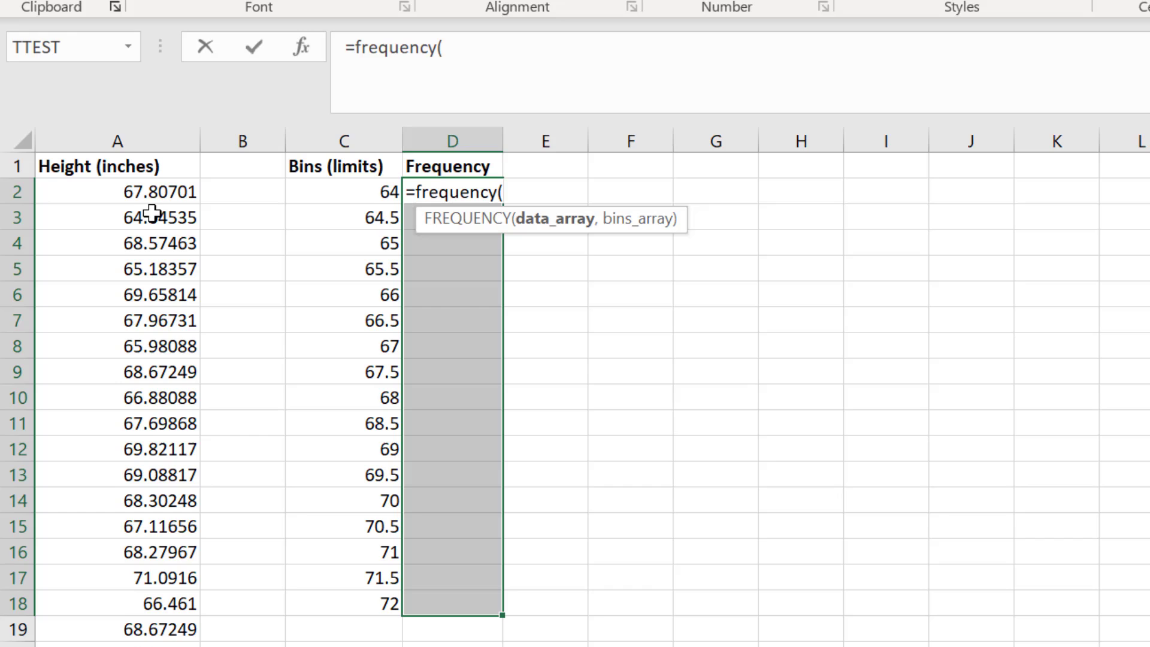
pyautogui.moveTo(152, 191); pyautogui.dragTo(174, 588)
pyautogui.scroll(11, 637, 465)
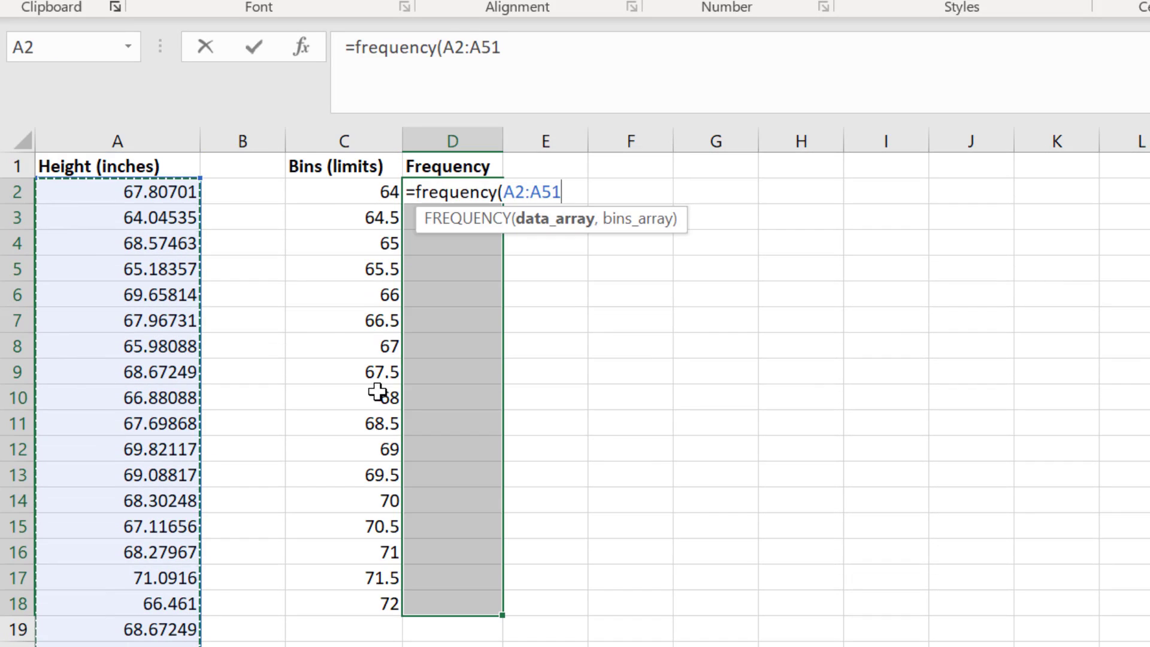
pyautogui.write(',')
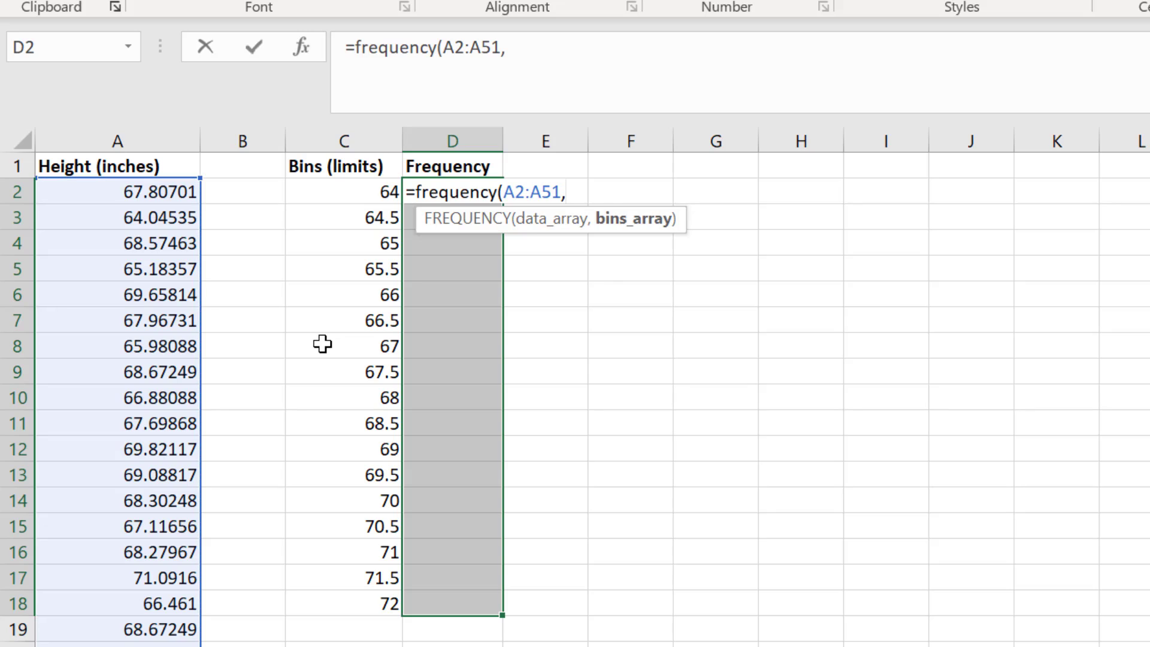
pyautogui.moveTo(354, 192); pyautogui.dragTo(360, 603)
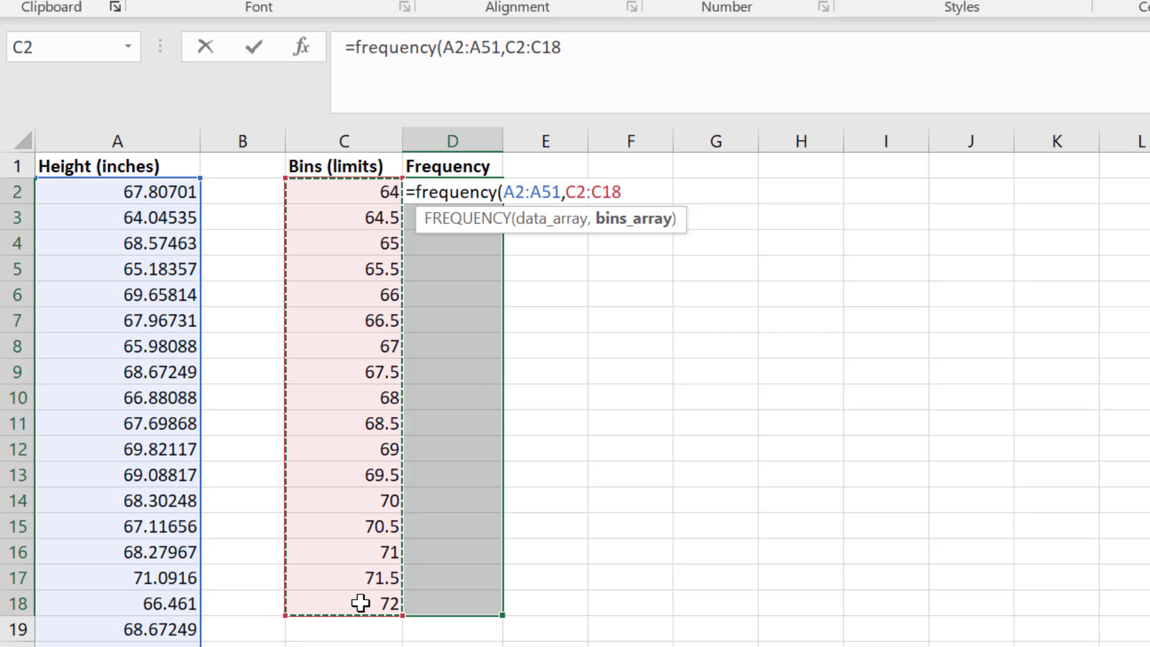
pyautogui.write(')')
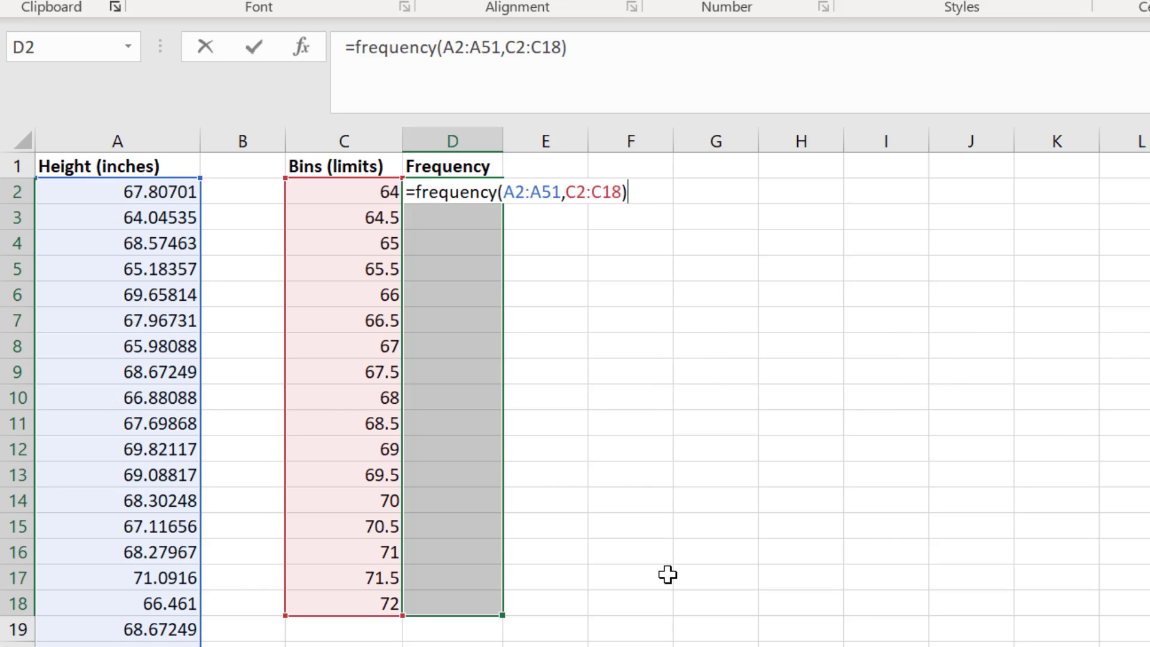
pyautogui.hotkey('ctrl', 'shift', 'Return')
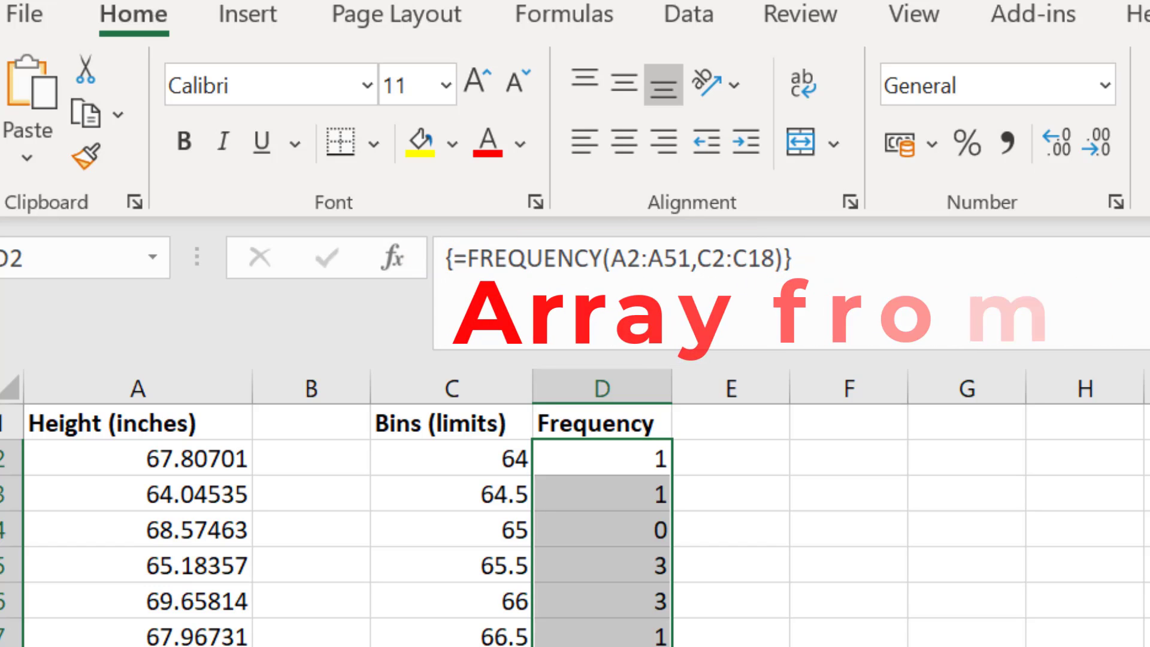
pyautogui.click(822, 521)
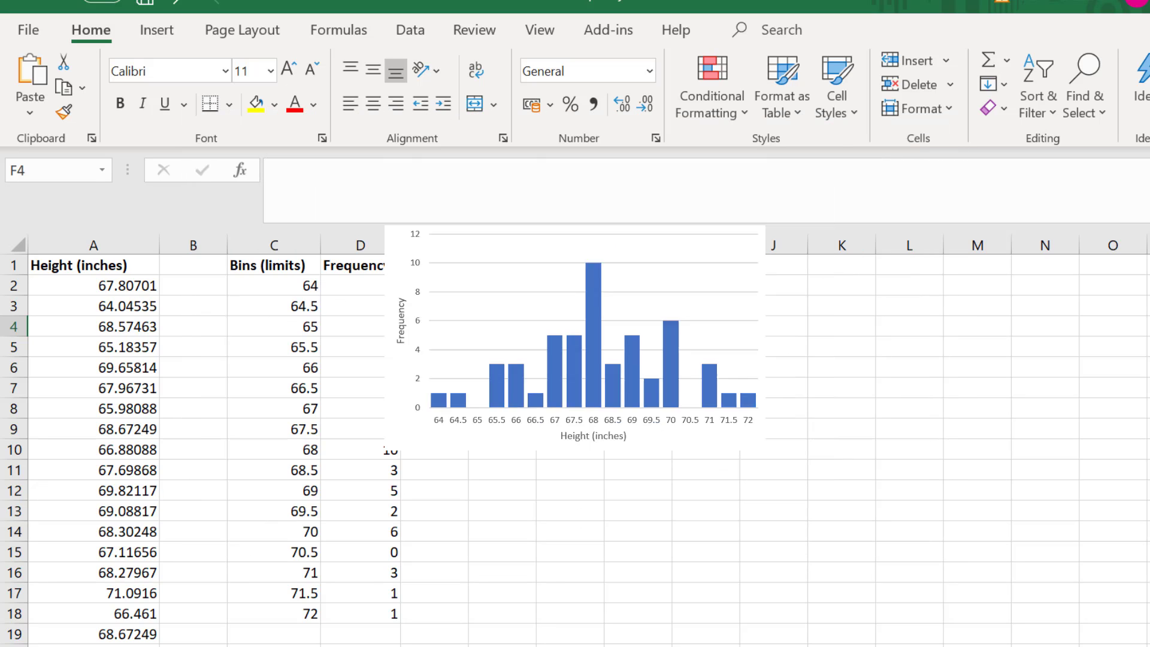
# Insert a clustered column chart of the Frequency counts in D2:D18.
pyautogui.moveTo(386, 287); pyautogui.dragTo(390, 614)
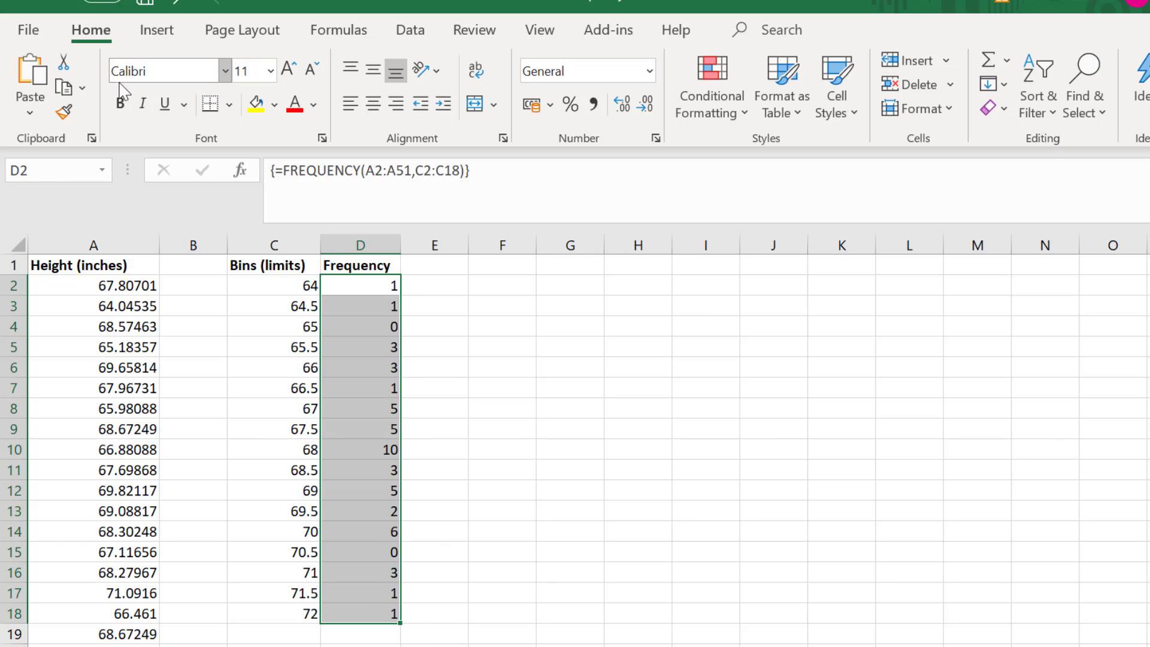
pyautogui.click(158, 38)
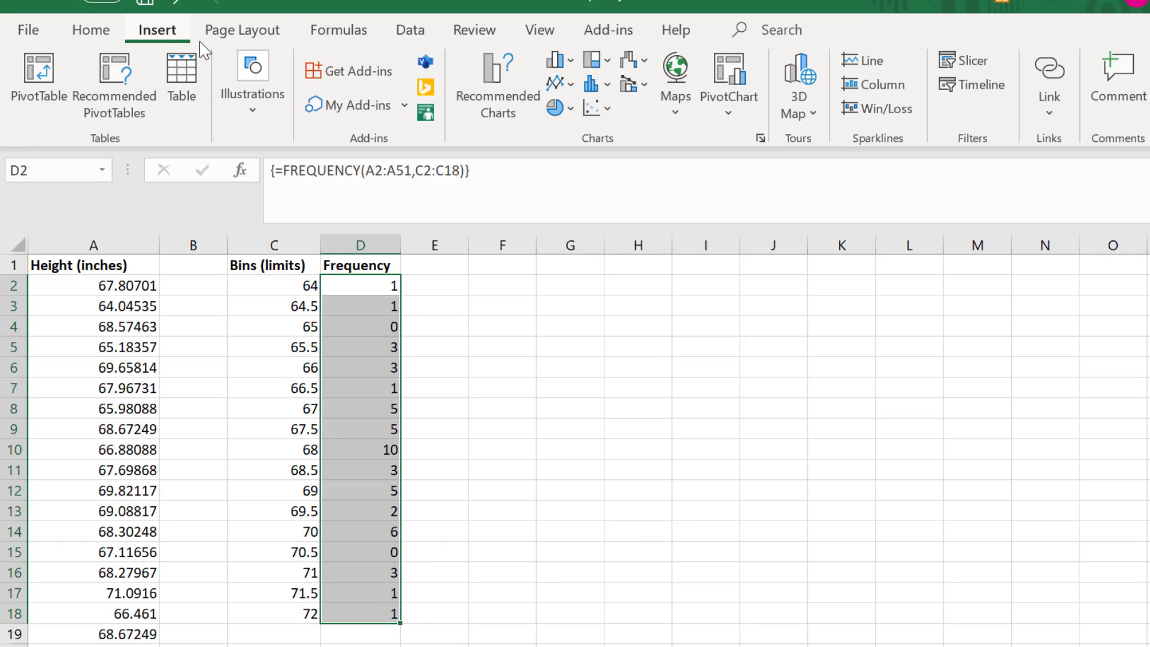
pyautogui.click(578, 63)
pyautogui.click(578, 131)
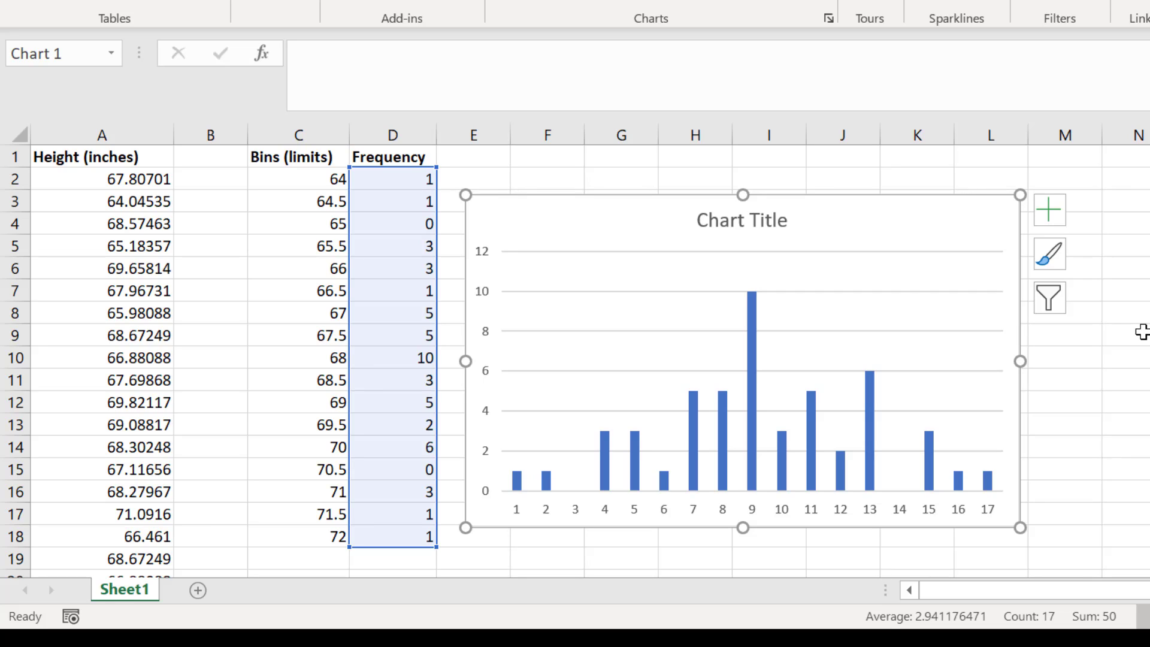
# Set the chart's horizontal axis labels to the bin limits in C2:C18 via Select Data.
pyautogui.rightClick(904, 353)
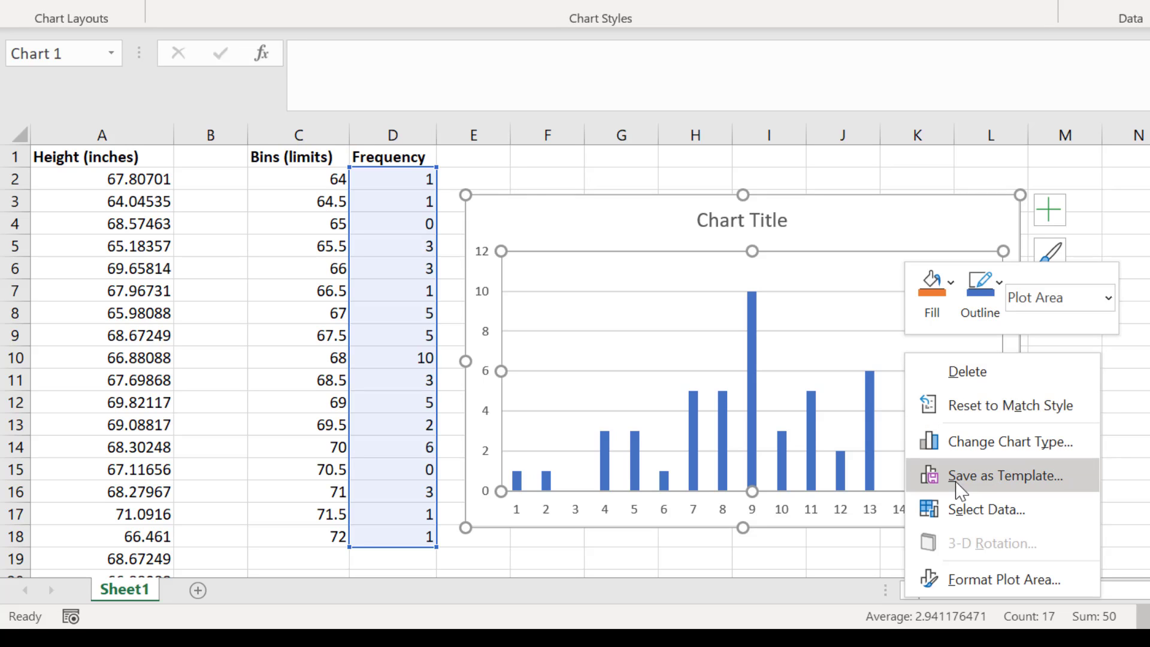
pyautogui.click(984, 519)
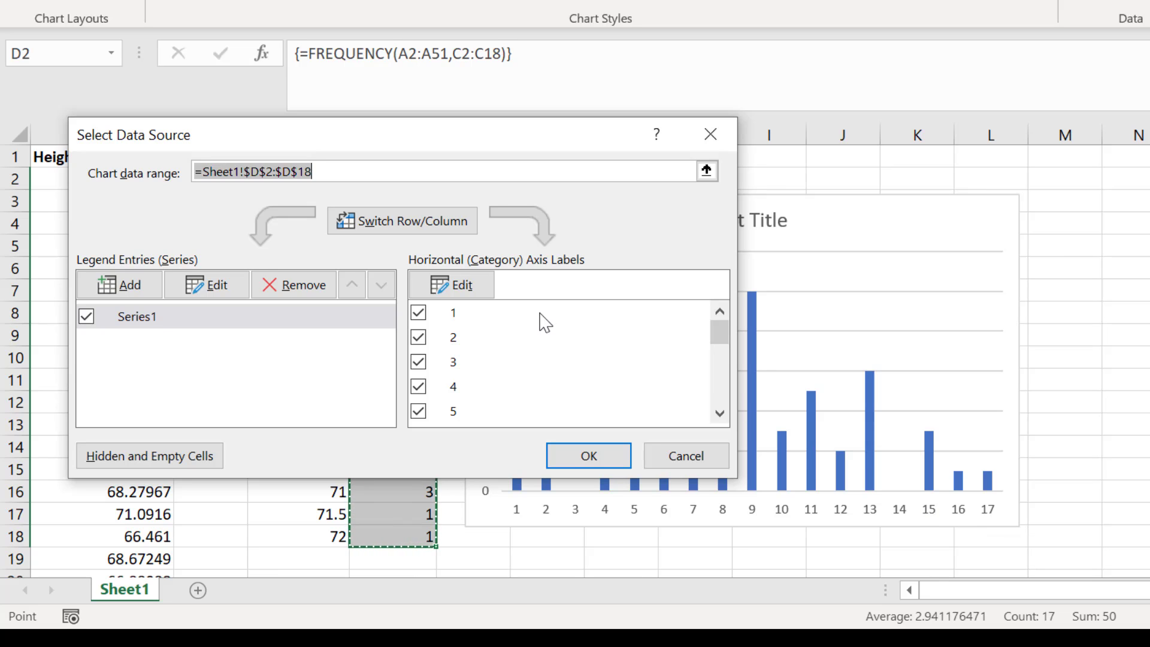
pyautogui.click(494, 299)
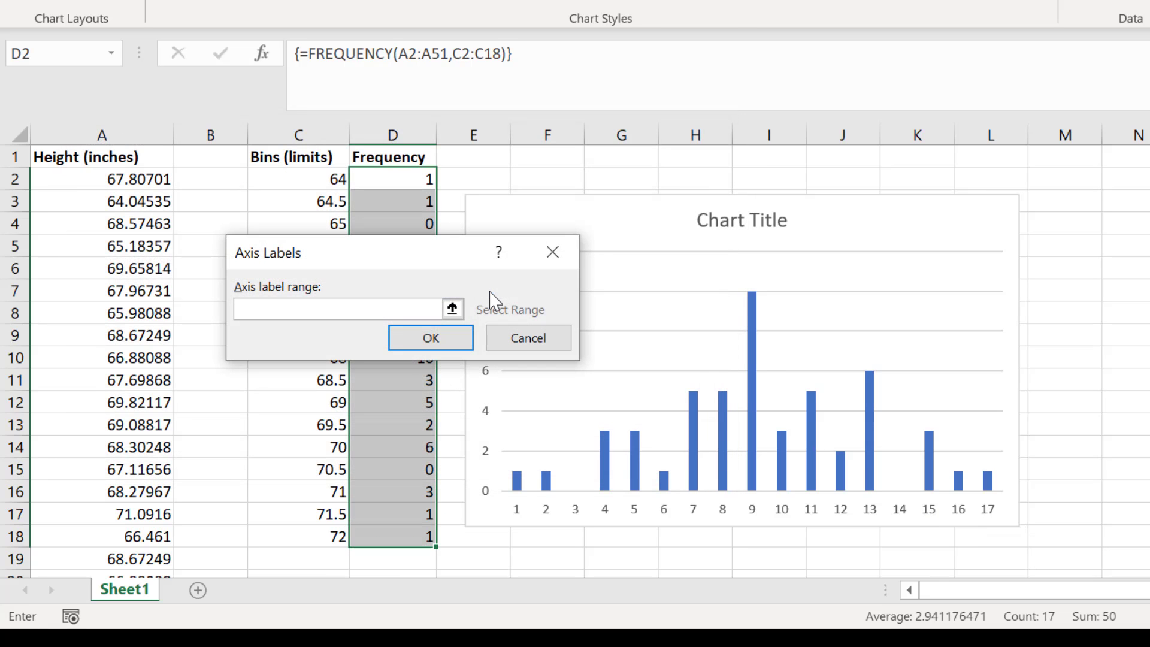
pyautogui.click(452, 308)
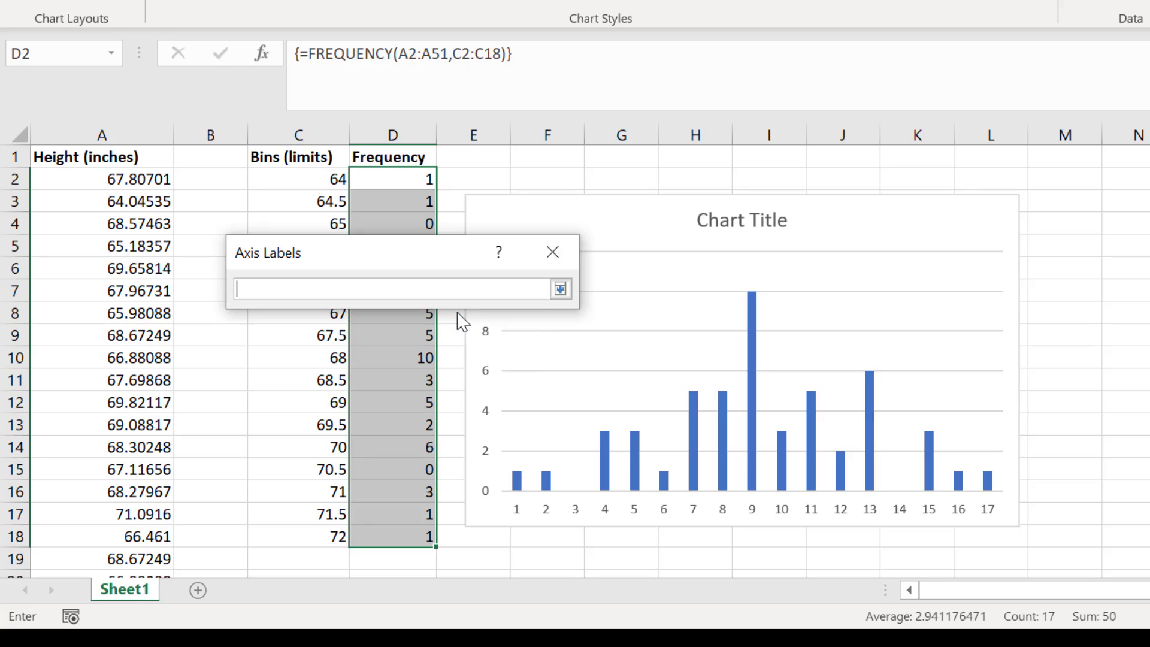
pyautogui.moveTo(423, 264); pyautogui.dragTo(644, 235)
pyautogui.moveTo(327, 175); pyautogui.dragTo(334, 530)
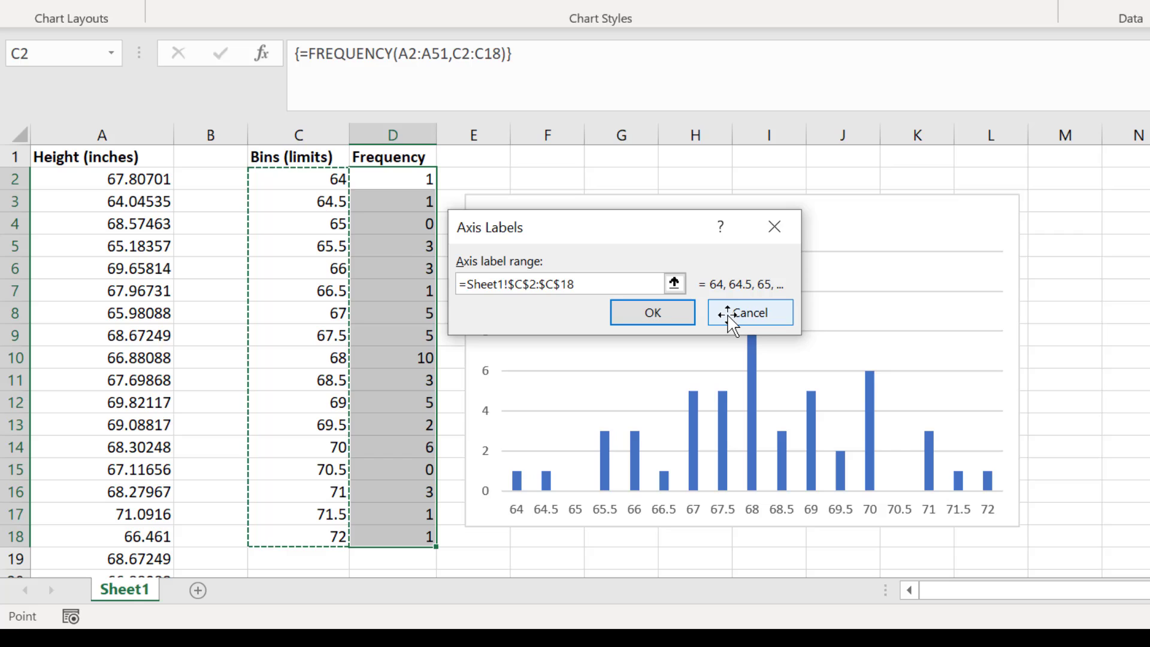
pyautogui.click(683, 318)
pyautogui.click(593, 455)
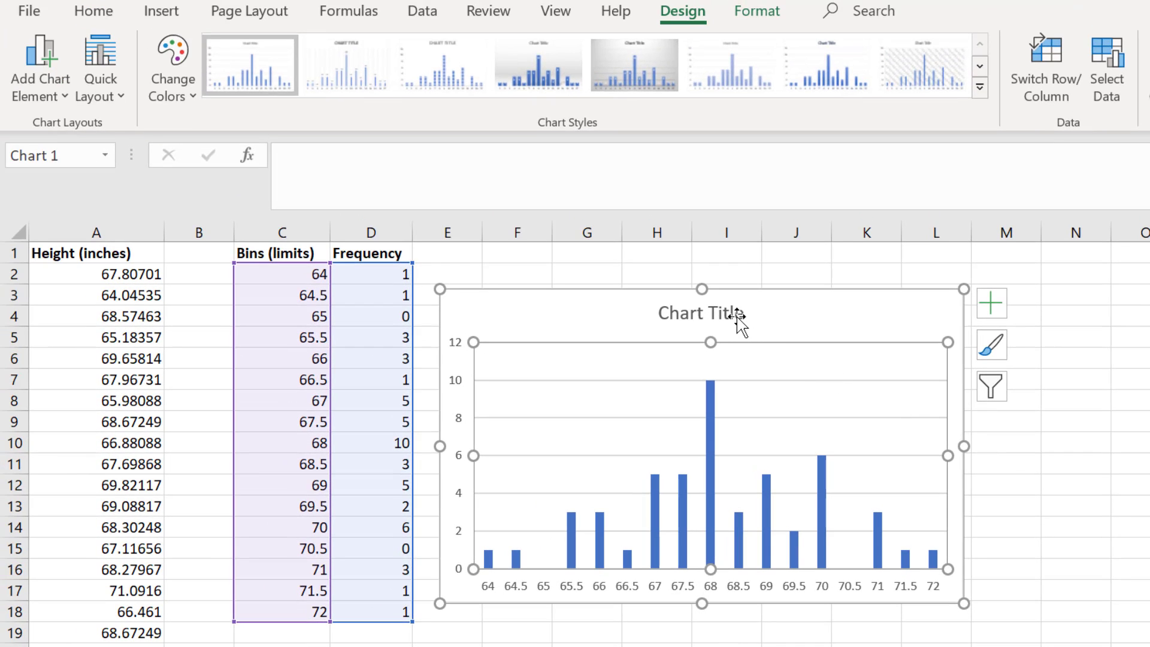
# Delete the chart title and turn on axis titles for both axes.
pyautogui.click(740, 320)
pyautogui.press('Delete')
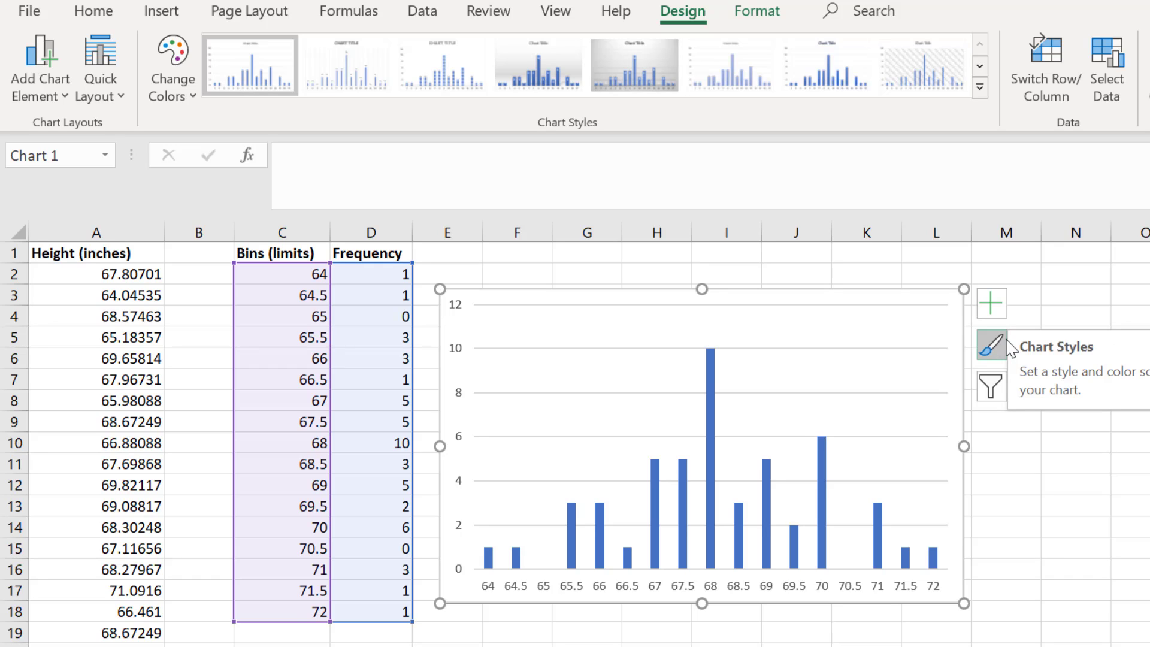
pyautogui.click(990, 298)
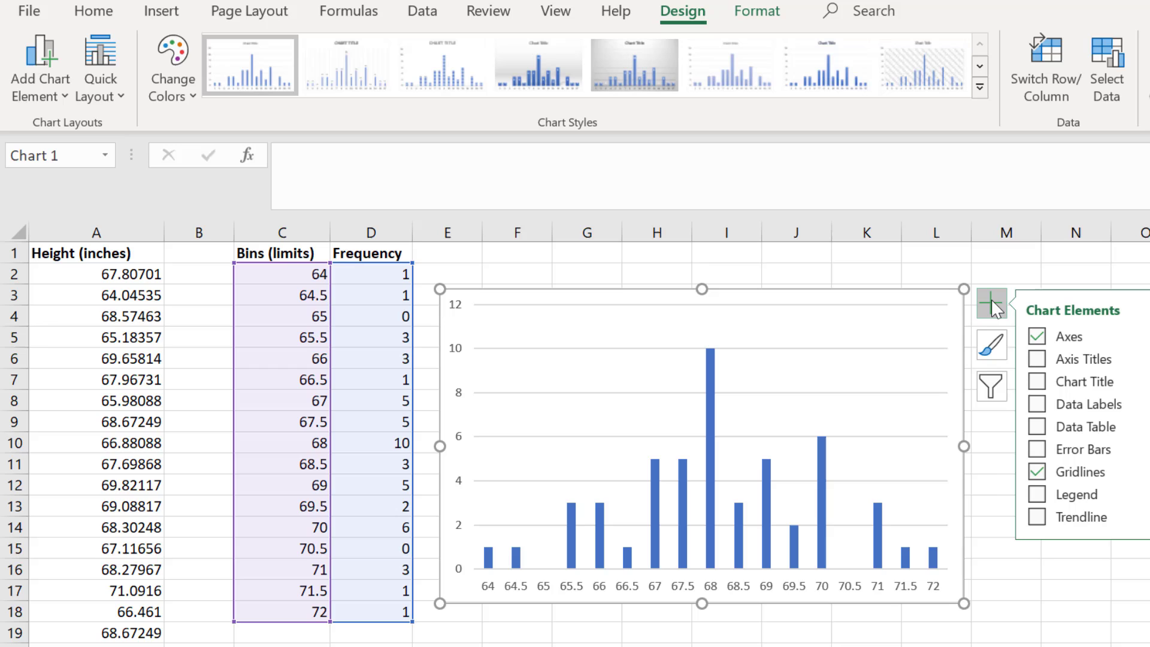
pyautogui.click(1037, 358)
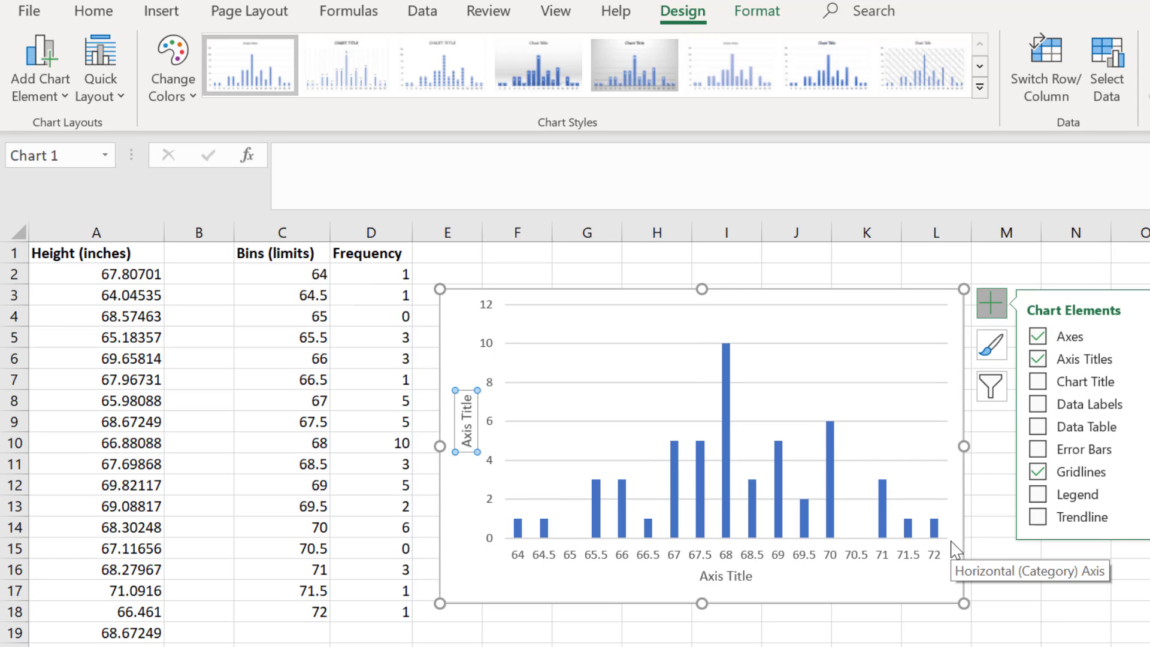
pyautogui.click(55, 86)
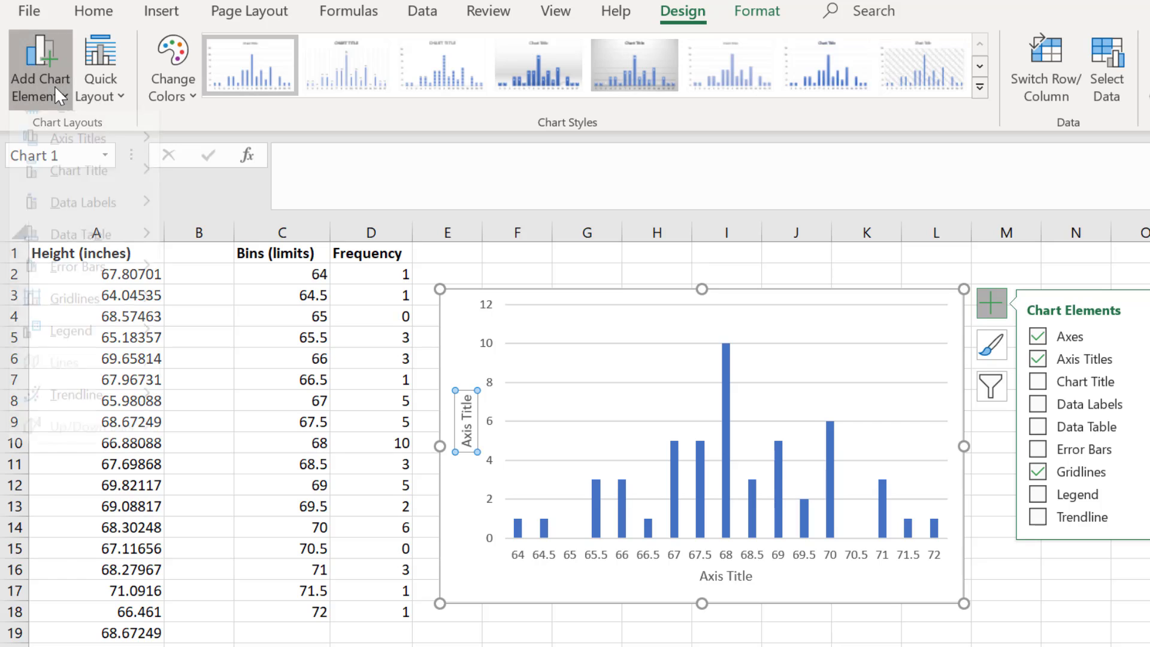
pyautogui.moveTo(101, 167)
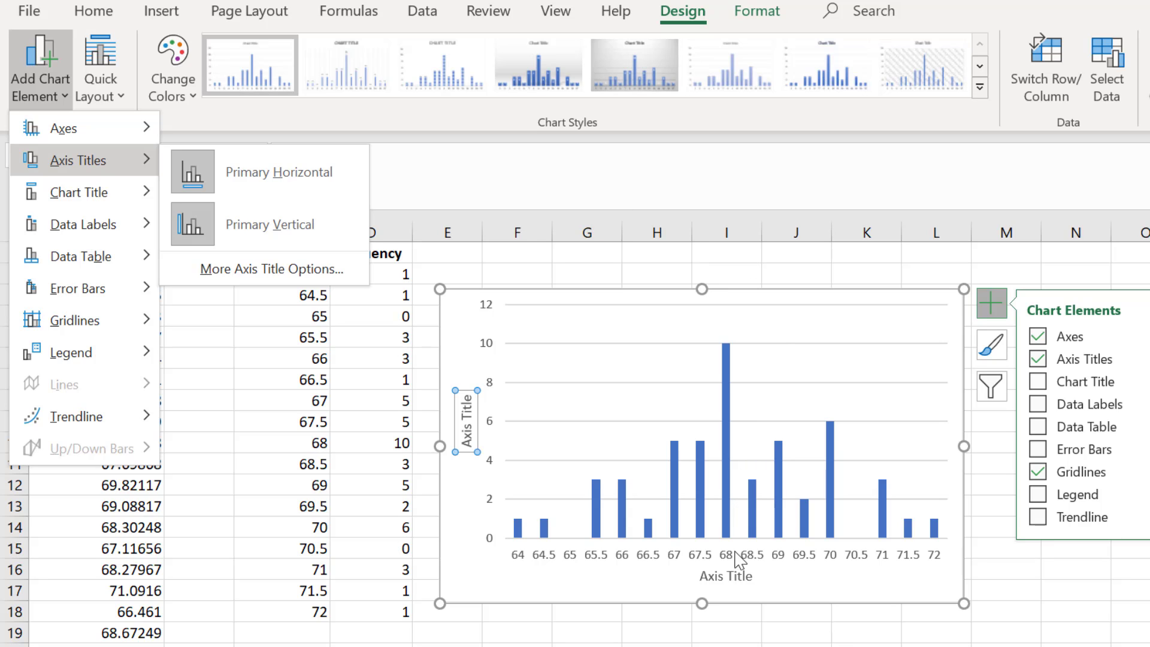
# Title the horizontal axis 'Height (inches)' and the vertical axis 'Frequency'.
pyautogui.click(731, 574)
pyautogui.write('Height')
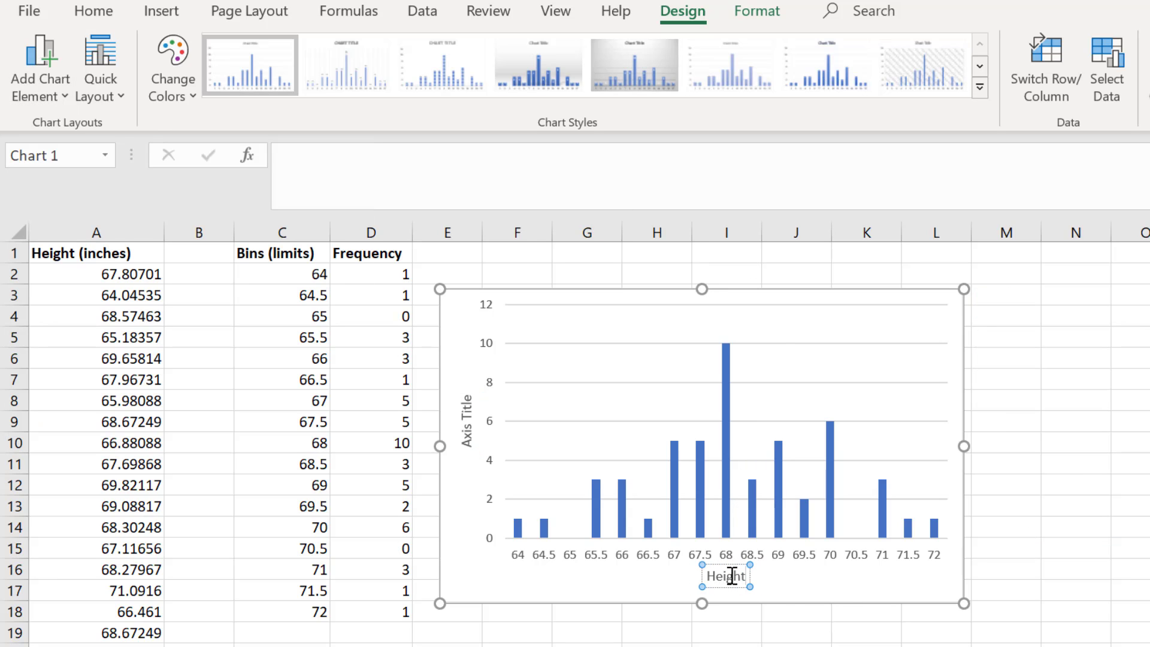
pyautogui.write(' (inches)')
pyautogui.tripleClick(466, 421)
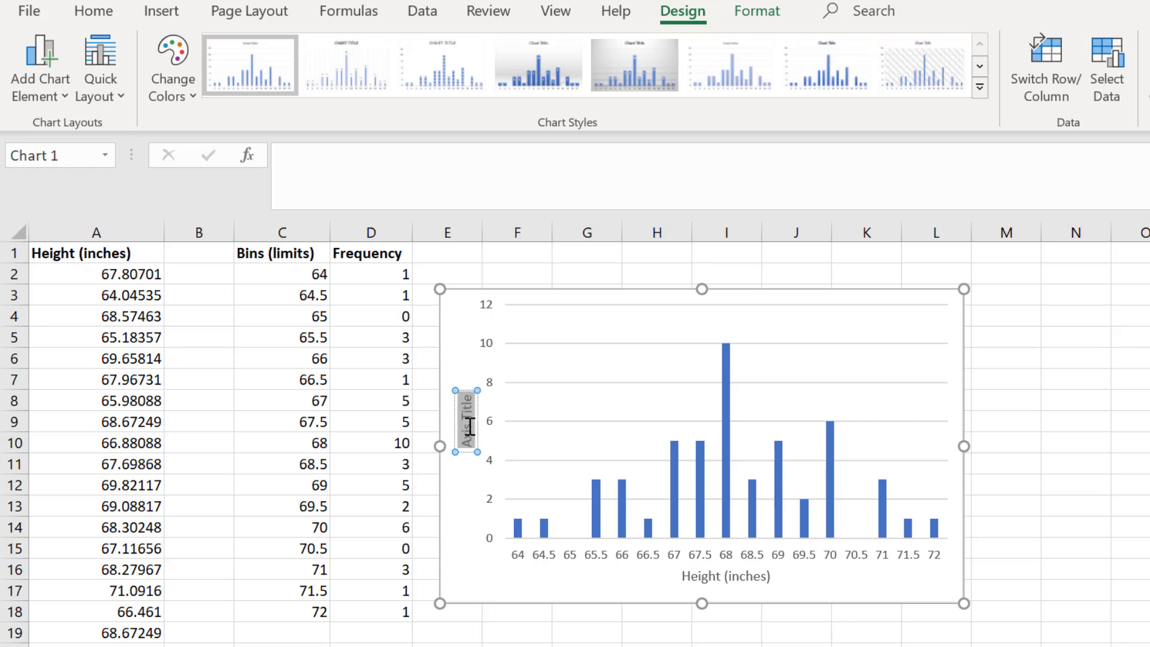
pyautogui.write('Frequency')
pyautogui.click(467, 509)
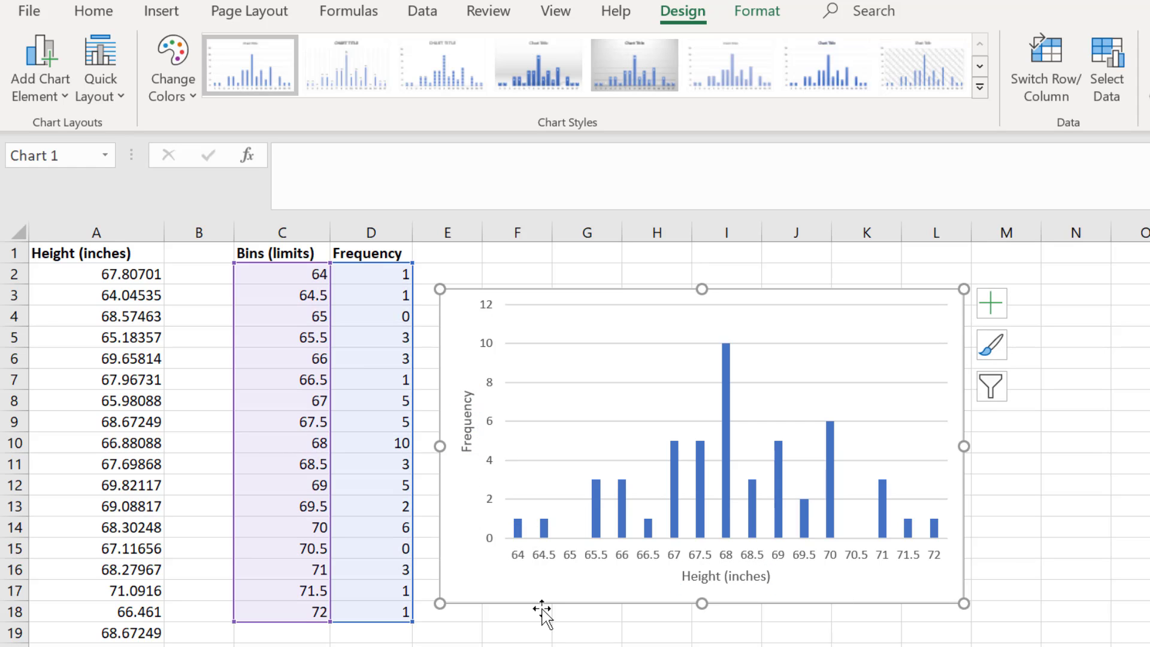
pyautogui.click(542, 620)
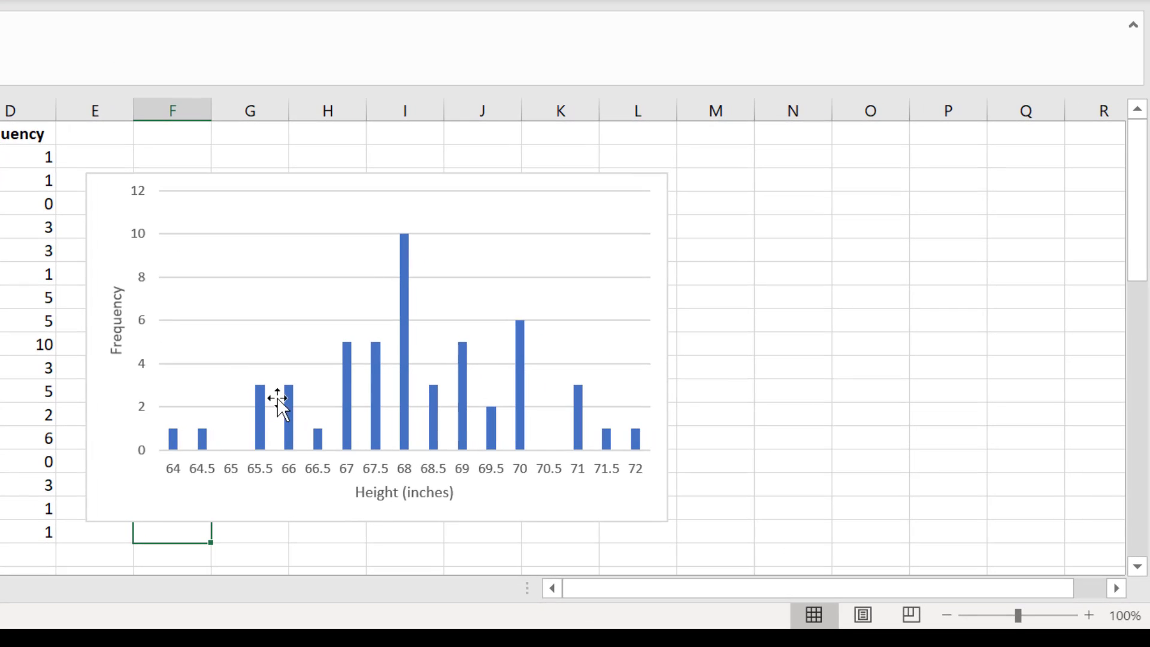
# Change the frequency bars' gap width from 219% to 25% in Format Data Series.
pyautogui.doubleClick(288, 400)
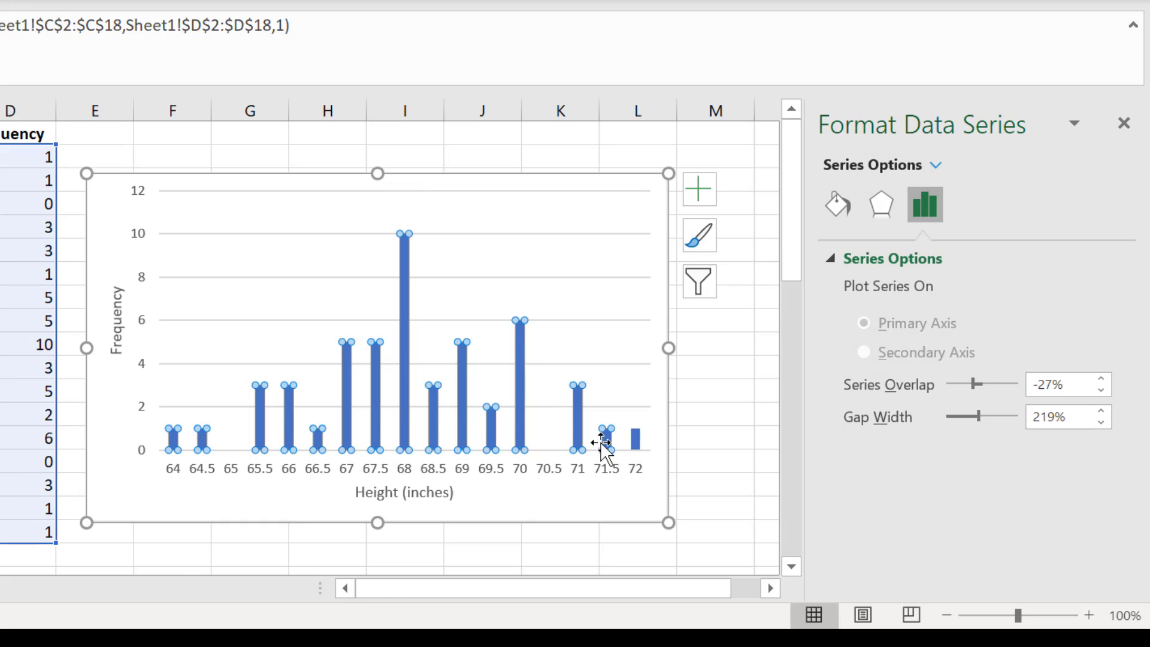
pyautogui.click(1041, 416)
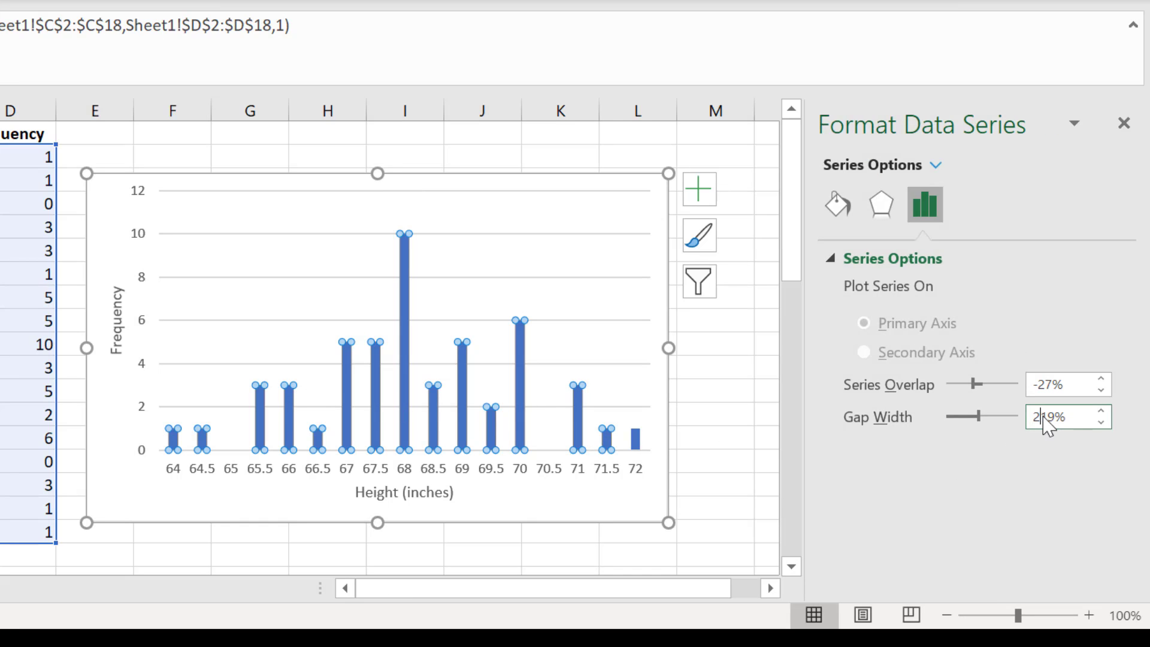
pyautogui.moveTo(1053, 417); pyautogui.dragTo(988, 419)
pyautogui.write('25')
pyautogui.press('Return')
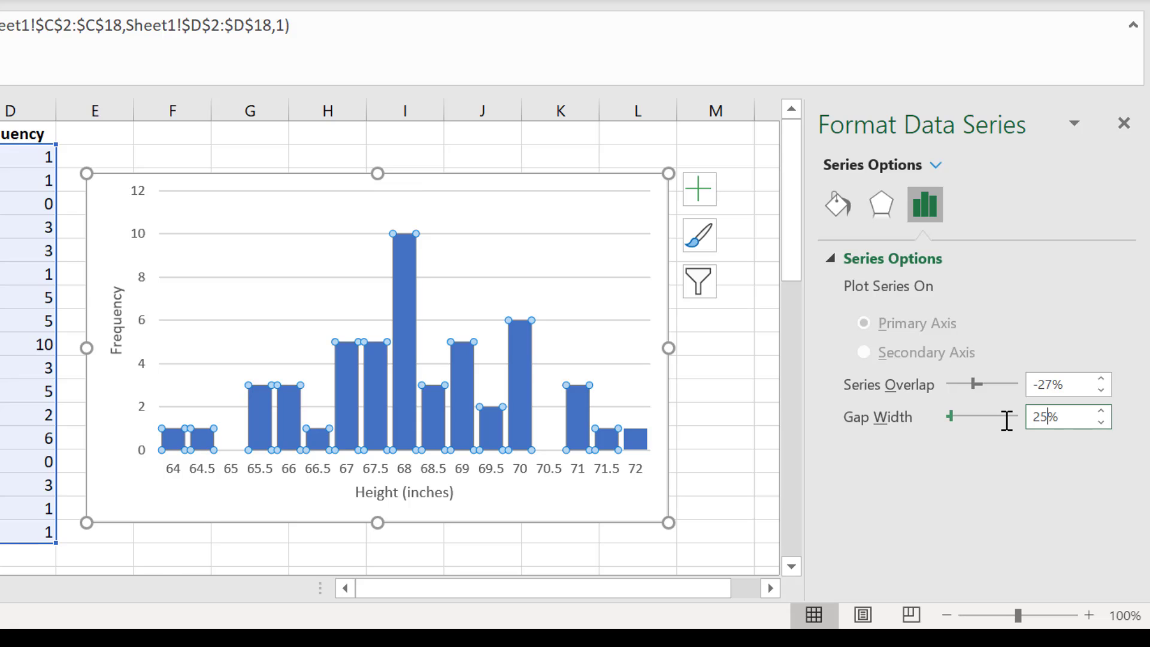
pyautogui.click(727, 380)
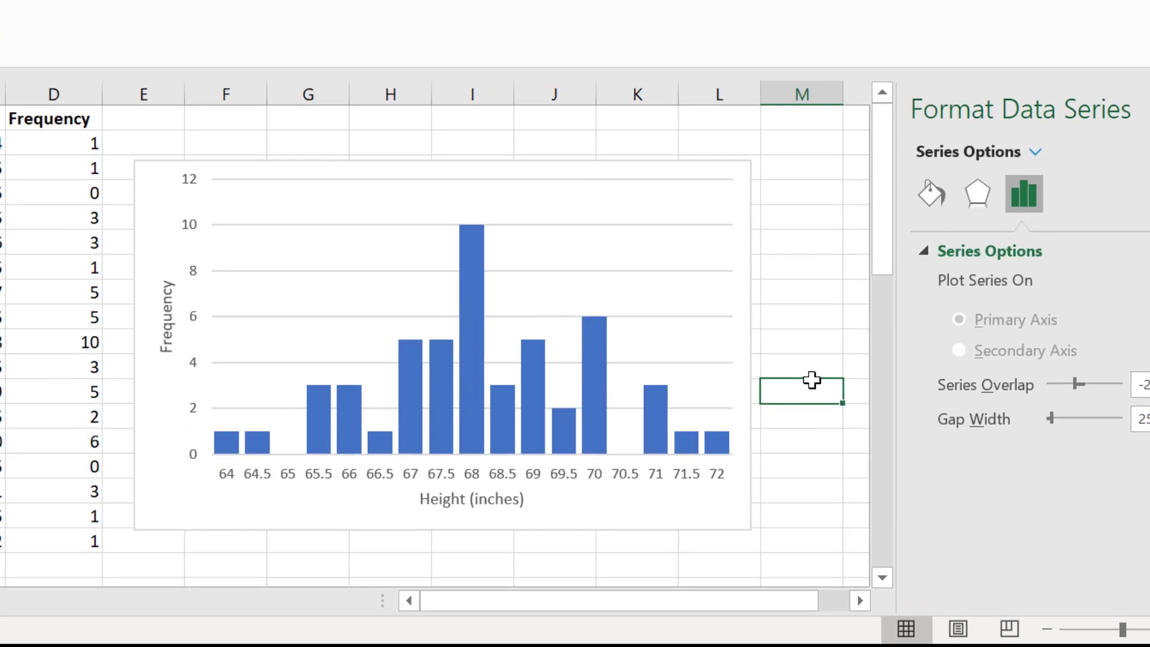